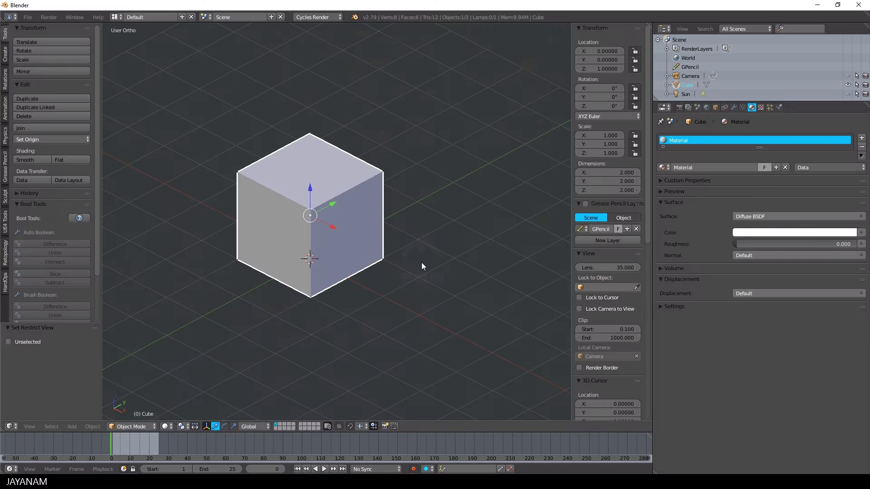
Duplicate the cube along X and scale the copy down to about 0.644
scroll(421, 262, "down", 2)
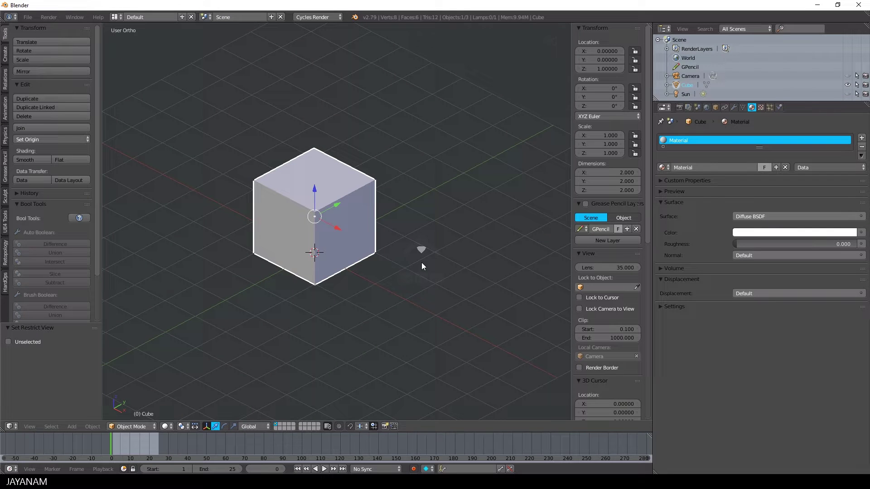
key("shift+d")
key("x")
left_click(453, 272)
key("s")
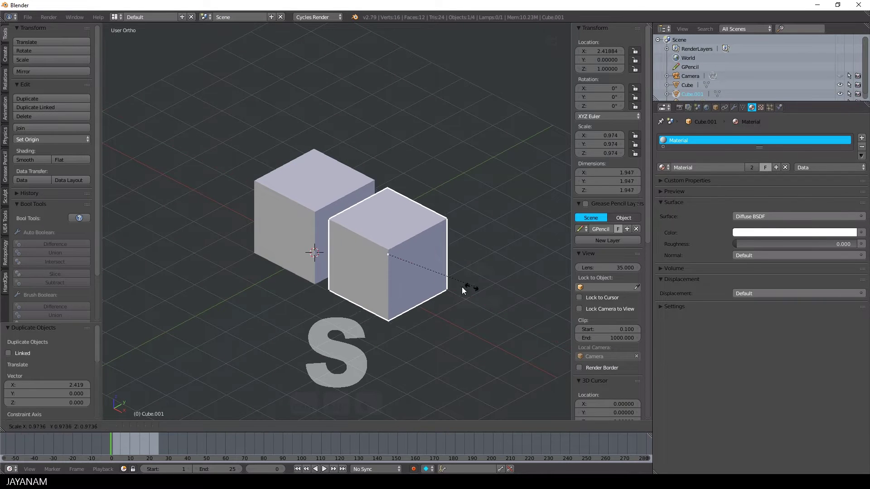
left_click(444, 271)
mouse_move(444, 272)
middle_mouse_down()
mouse_move(418, 261)
mouse_move(458, 251)
mouse_move(433, 259)
middle_mouse_up()
Round one vertical edge of the small cube with a five-segment bevel
key("Tab")
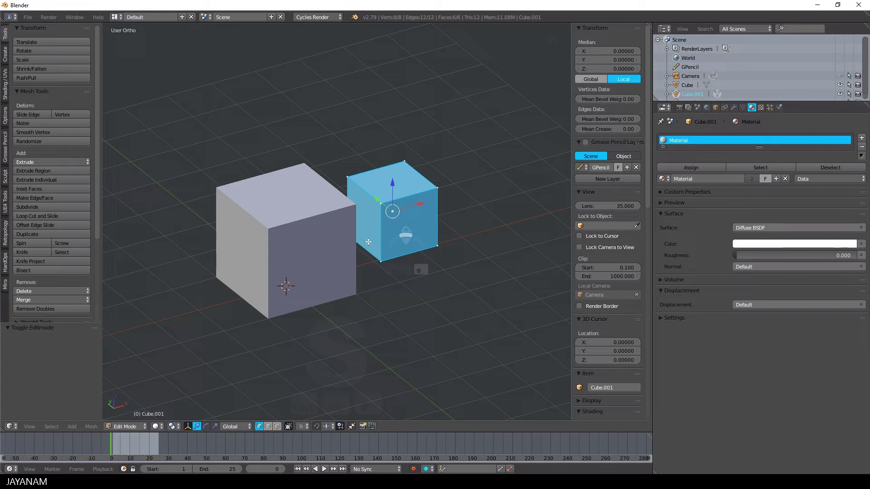
key("2")
right_click(347, 207)
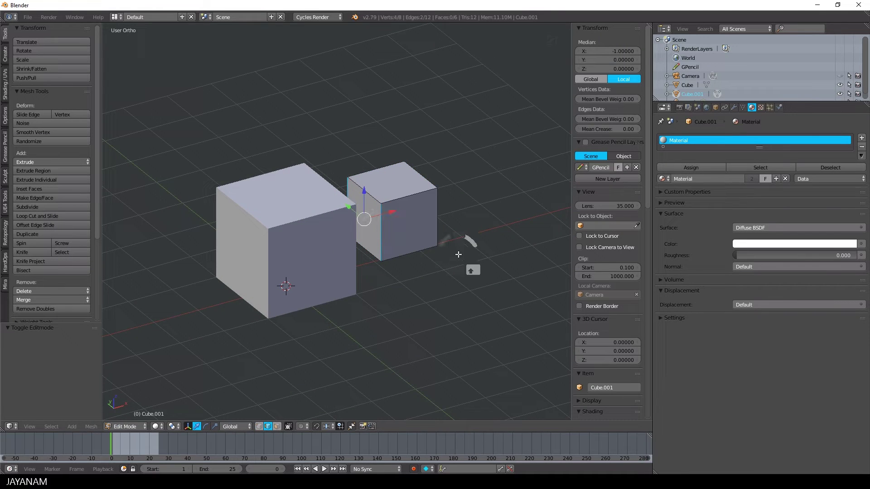
key("ctrl+b")
scroll(492, 272, "up", 4)
left_click(491, 274)
key("s")
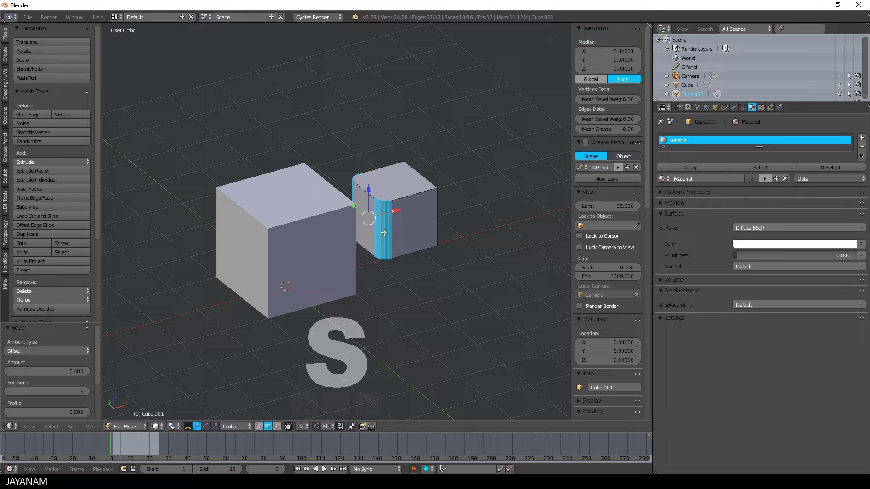
key("Tab")
Apply the small cube's scale, sink it into the big cube's top corner, then select the big cube
middle_click_drag(375, 232, 346, 241)
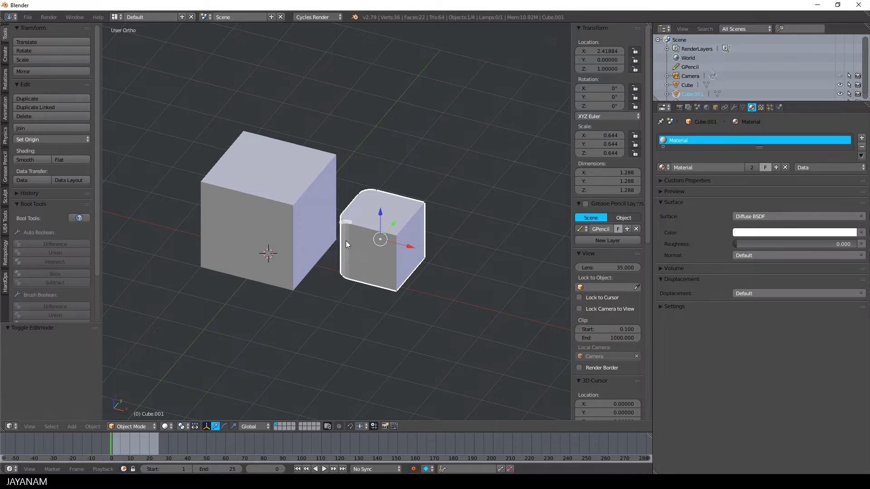
key("ctrl+a")
left_click(346, 241)
key("g")
key("z")
left_click(383, 177)
key("g")
key("x")
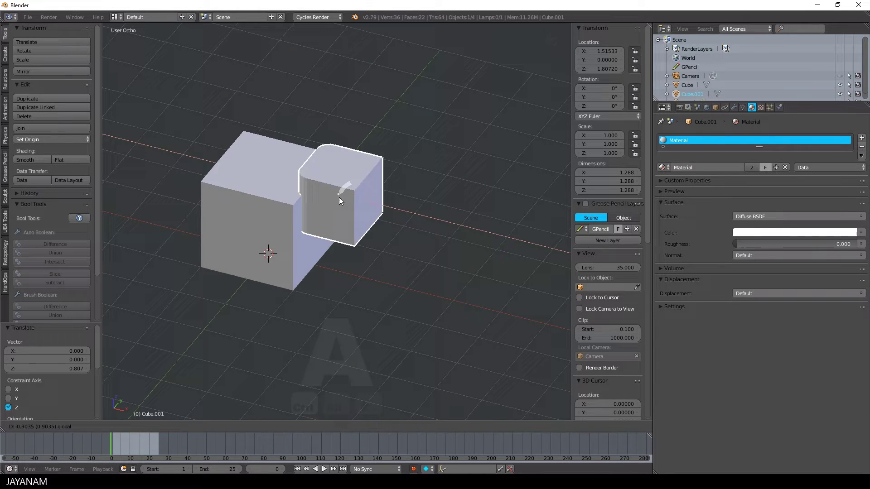
left_click(331, 200)
middle_click_drag(331, 199, 296, 247)
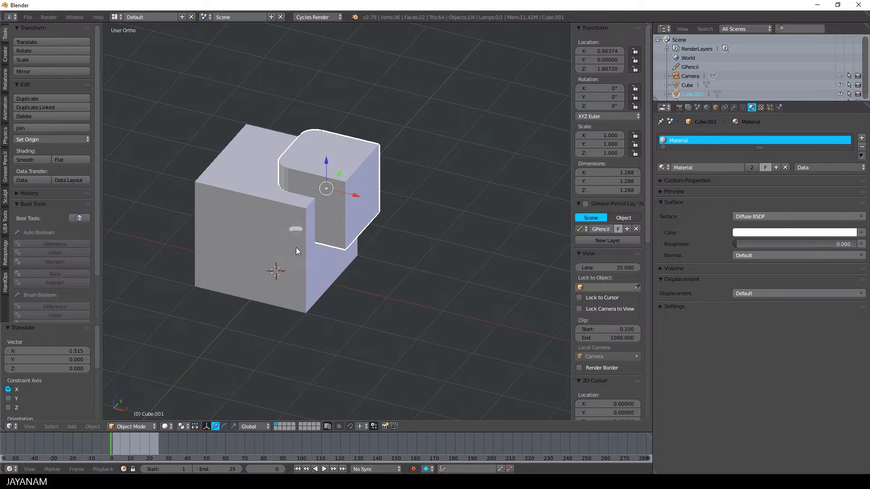
right_click(259, 186)
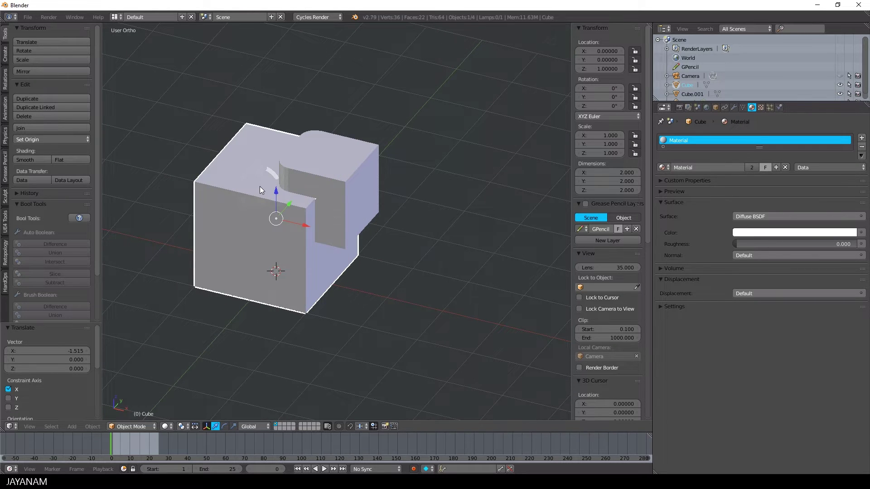
Add a Boolean modifier to the big cube, set to Difference with Cube.001 as the cutter
left_click(734, 107)
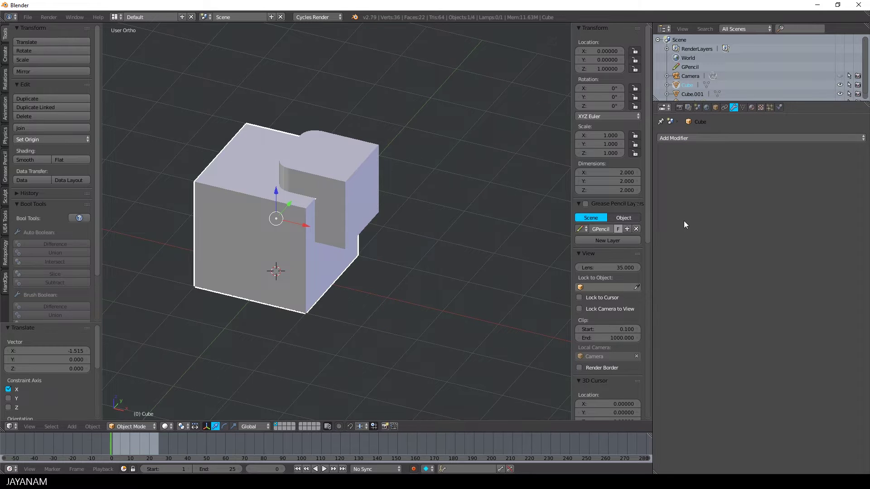
left_click(700, 137)
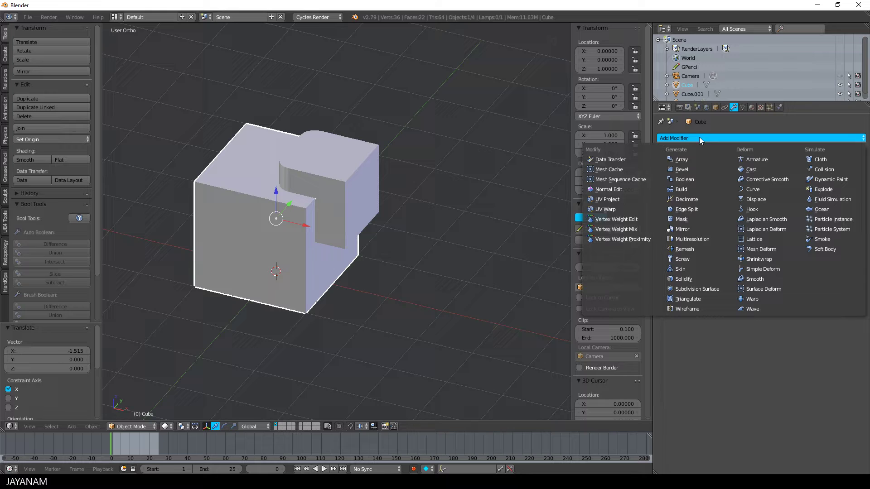
left_click(692, 179)
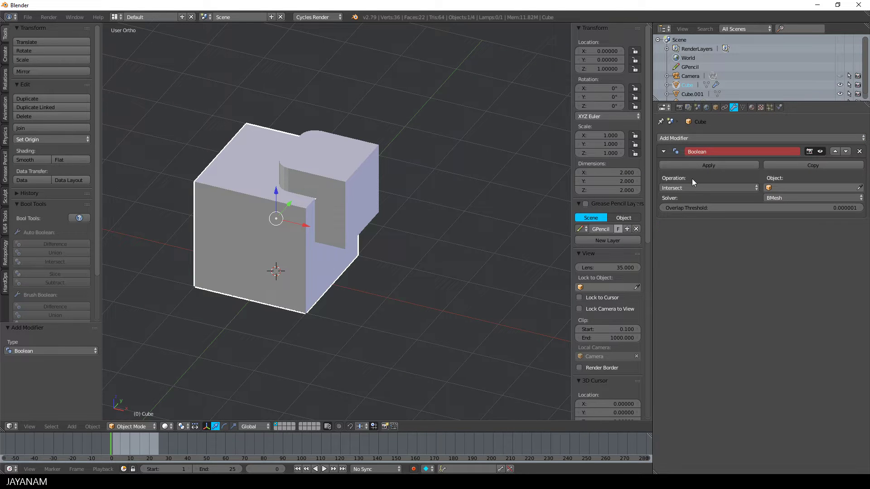
left_click(692, 188)
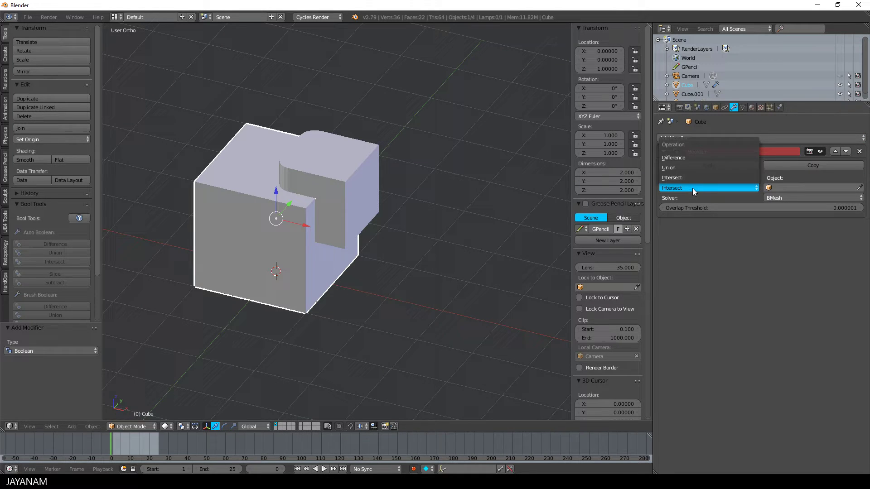
left_click(693, 159)
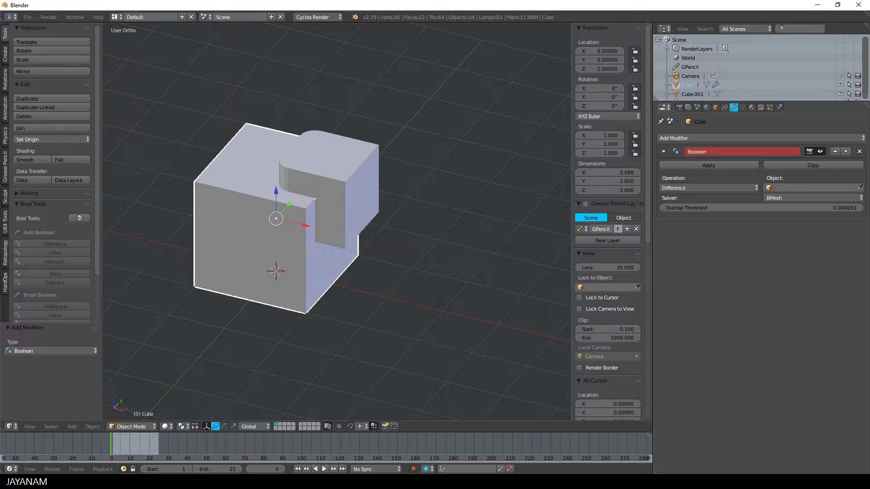
left_click(859, 188)
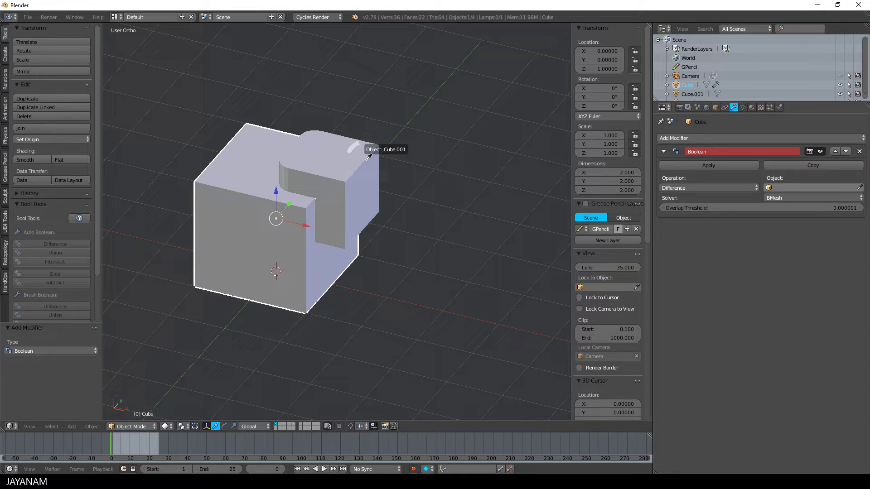
left_click(349, 155)
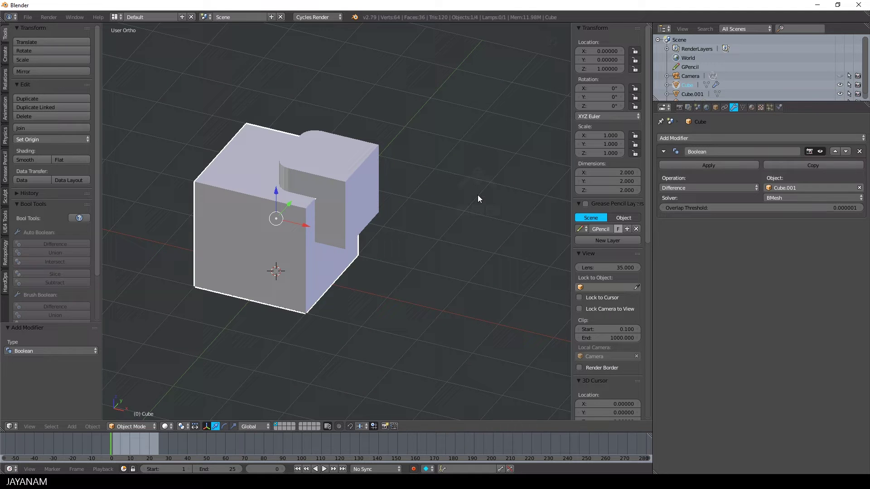
middle_click_drag(477, 195, 460, 203)
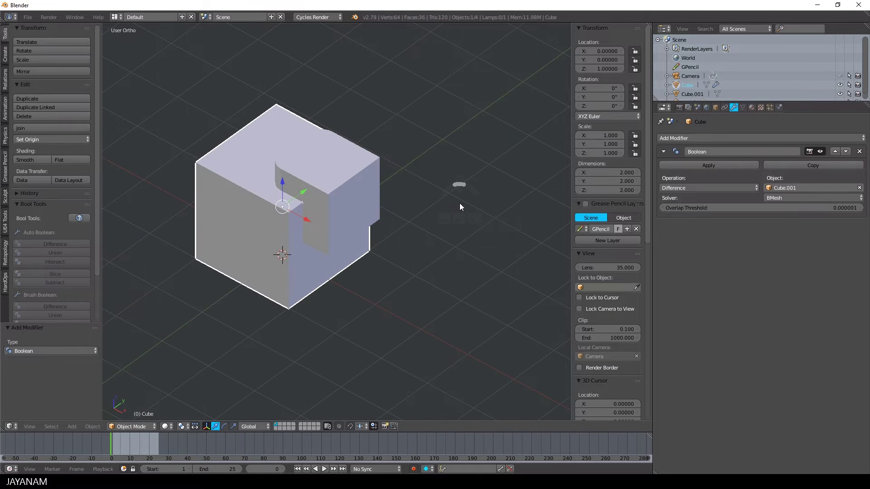
right_click(328, 179)
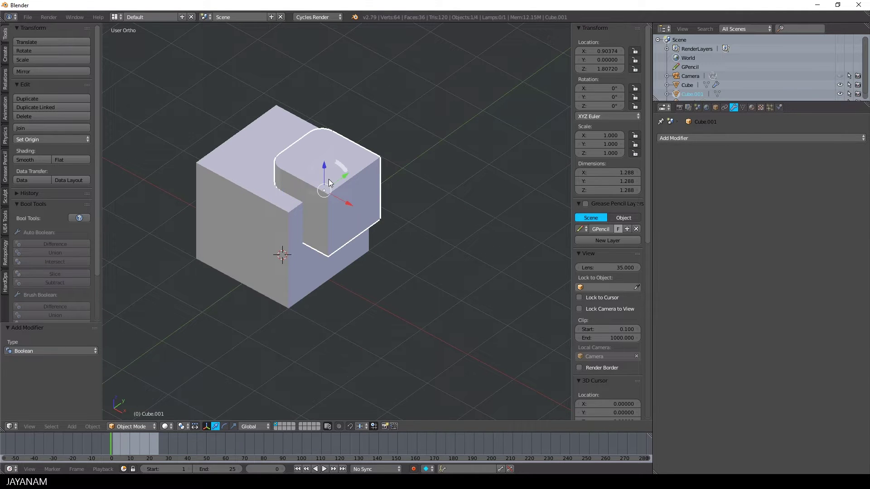
Set Cube.001's maximum display type to Wire in its Object settings
left_click(715, 107)
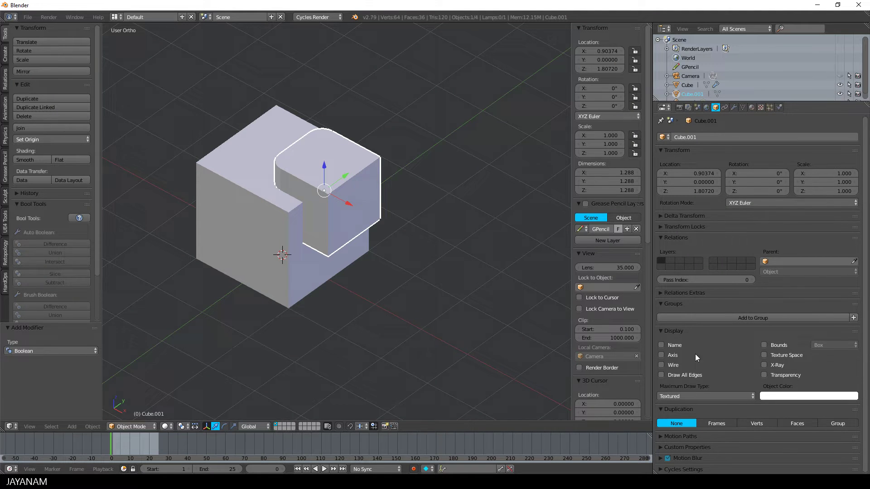
left_click(677, 397)
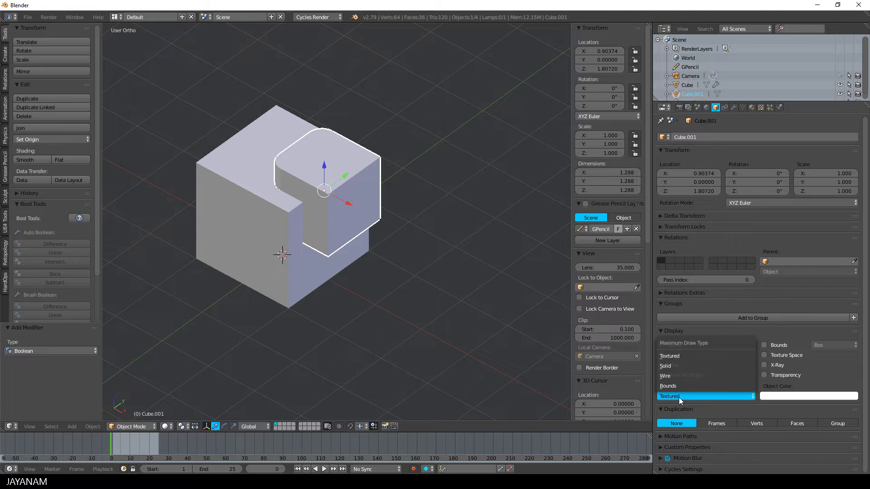
left_click(678, 376)
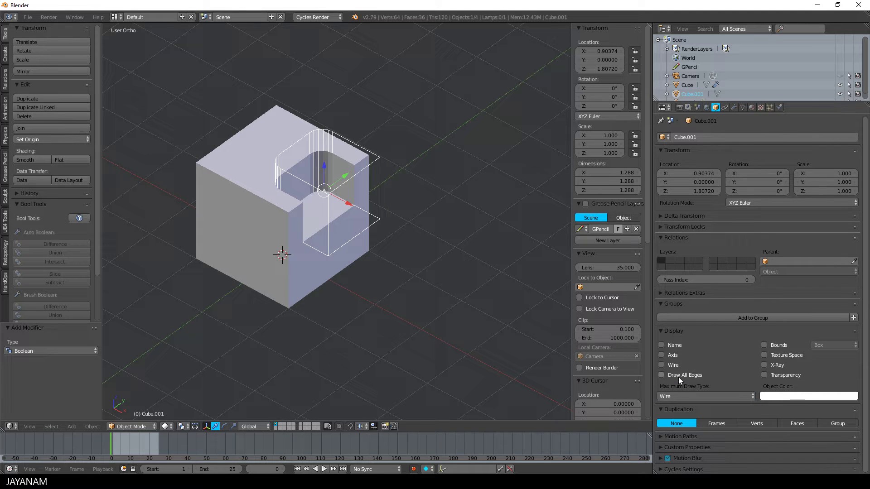
Slide the cutter along X to adjust the rounded notch, then reselect the main cube
middle_click_drag(389, 271, 455, 278)
scroll(399, 260, "up", 3)
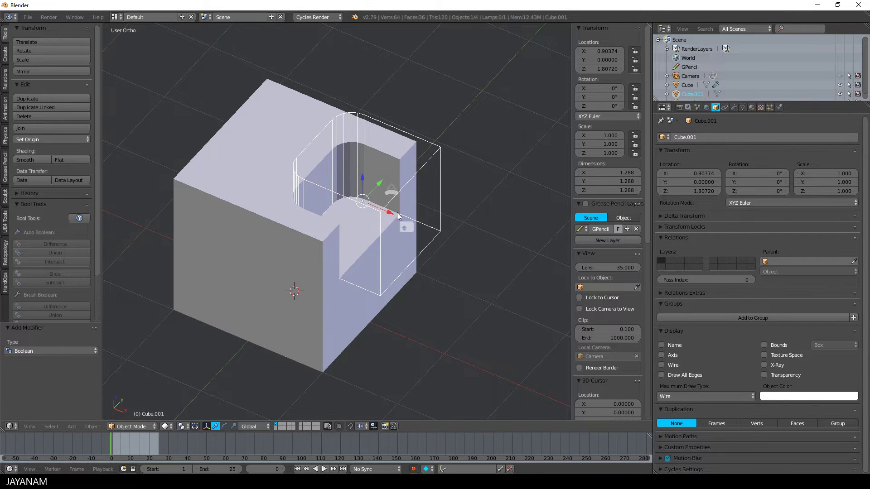
left_click_drag(390, 211, 395, 240)
middle_click_drag(395, 239, 408, 254)
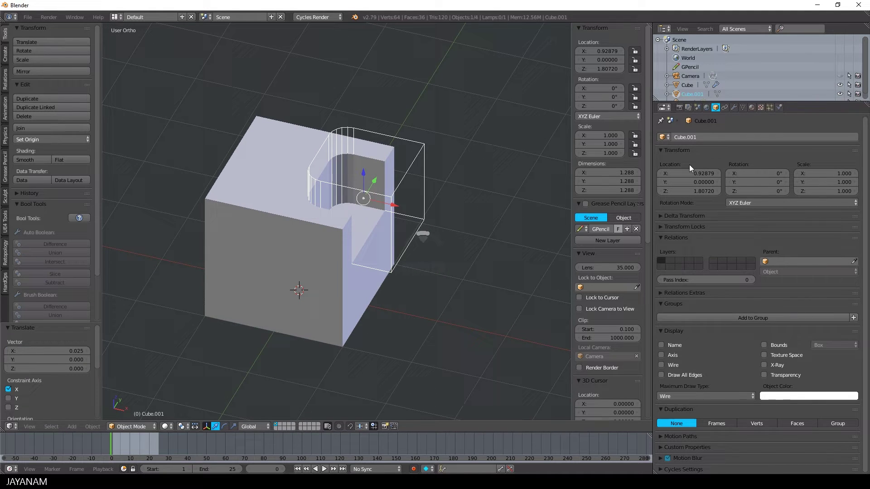
left_click(743, 108)
left_click(734, 108)
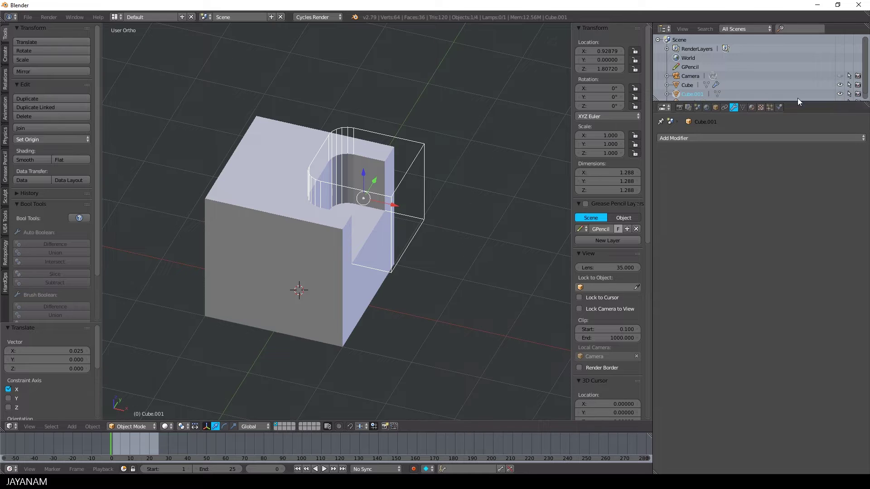
right_click(283, 170)
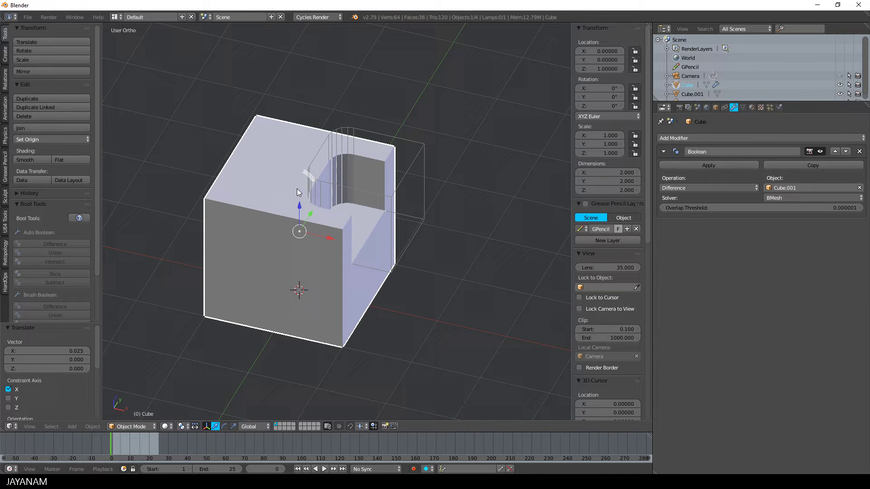
middle_click_drag(229, 223, 254, 216)
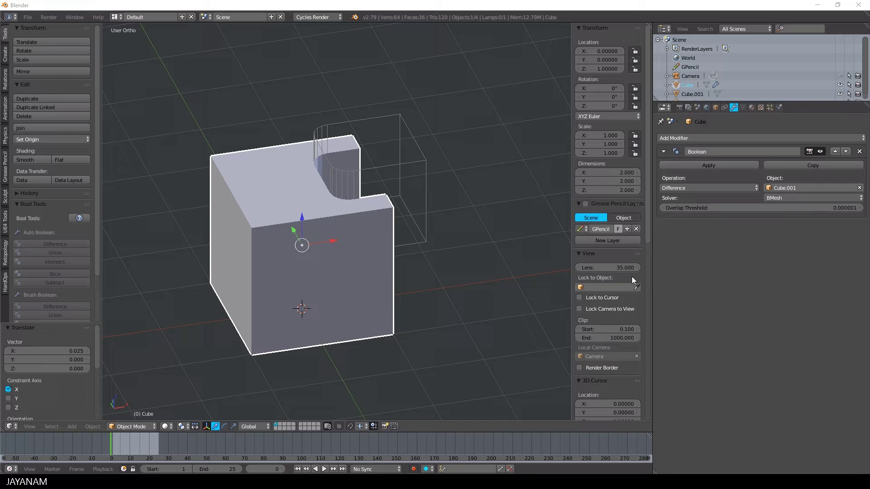
Copy the Boolean modifier to create Boolean.001, then select the Cube.001 cutter
left_click(792, 165)
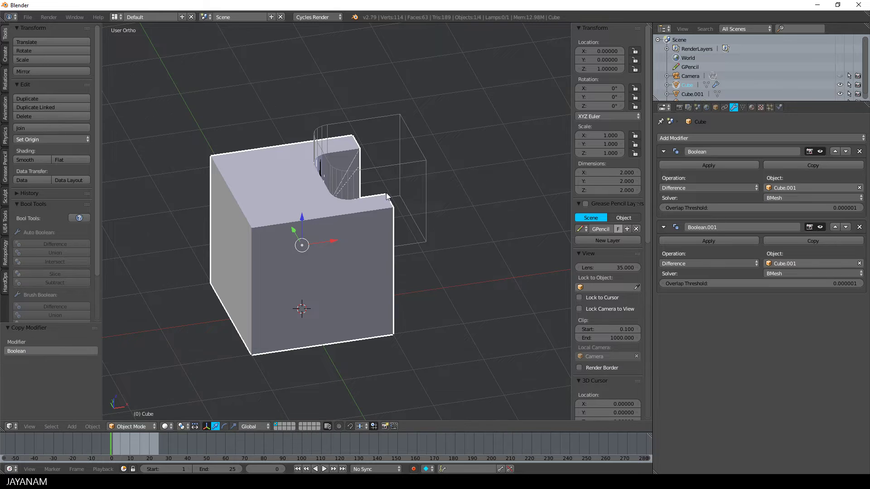
right_click(402, 164)
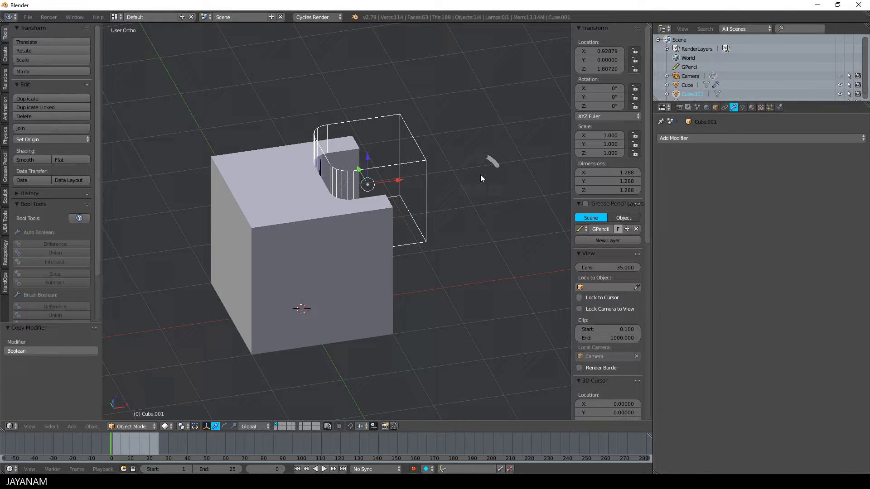
Duplicate the cutter as Cube.002, rotate it 180° around Z, and place it over the opposite edge
key("shift+d")
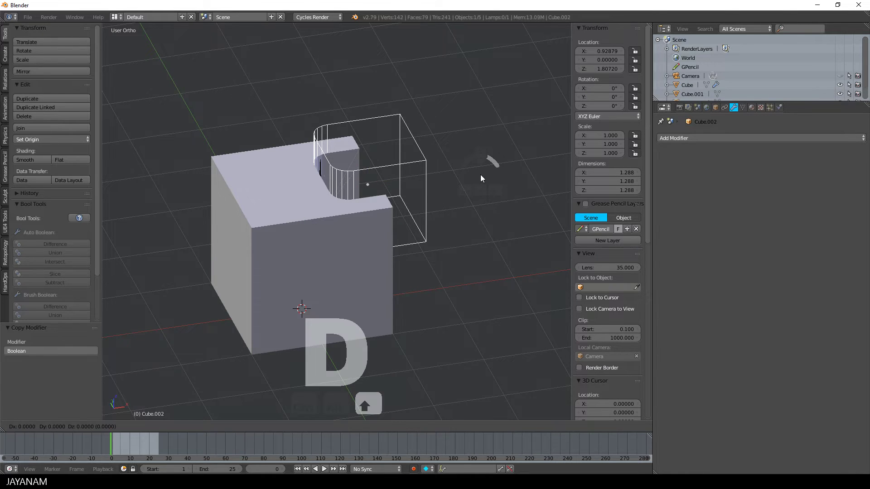
key("x")
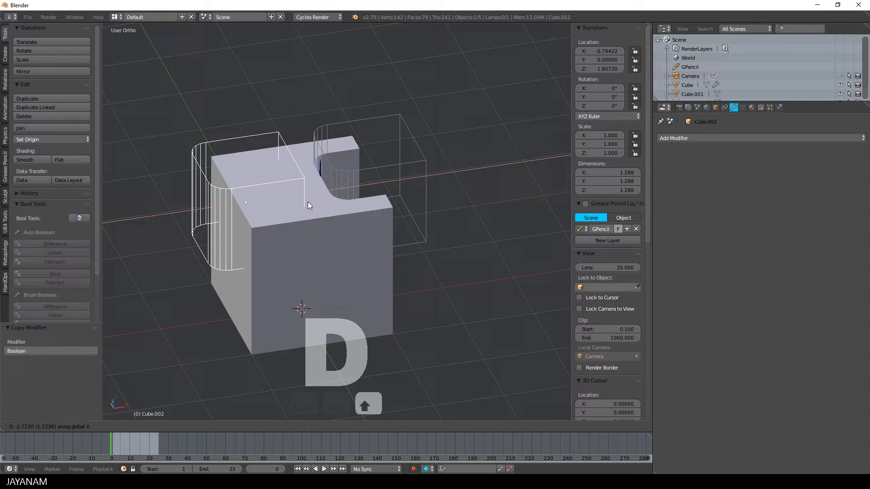
left_click(296, 204)
key("r")
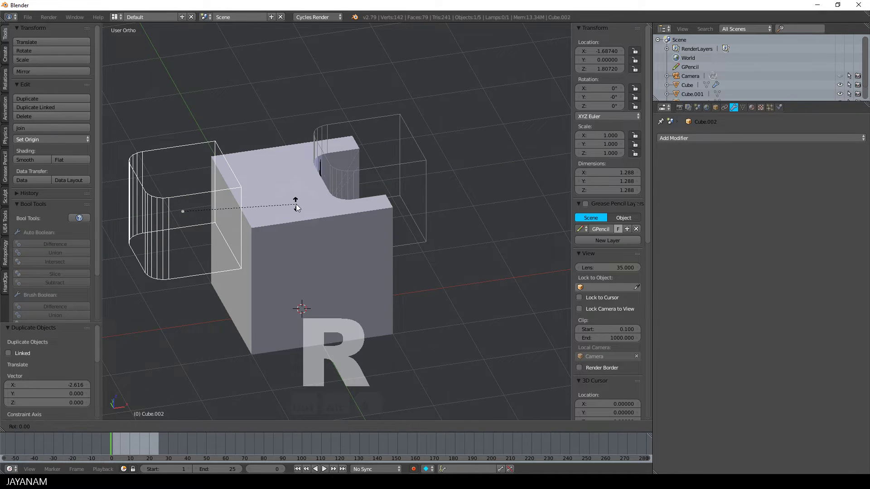
type("z180")
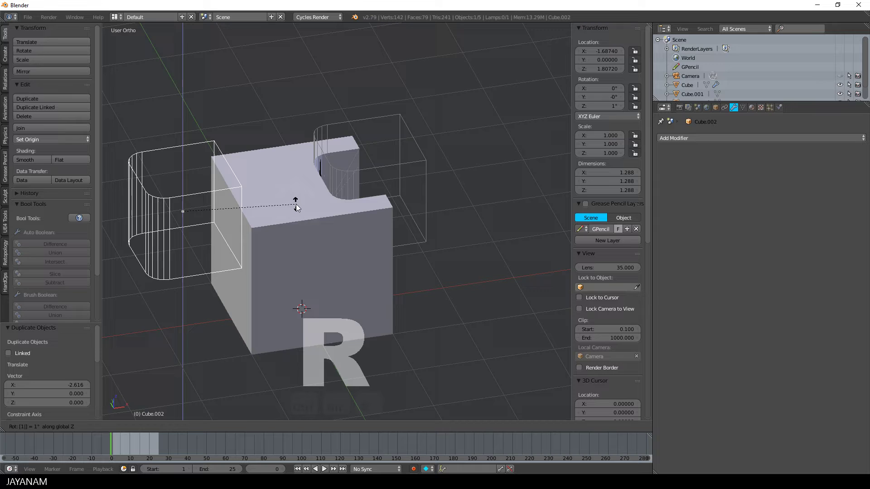
key("Return")
right_click(215, 200)
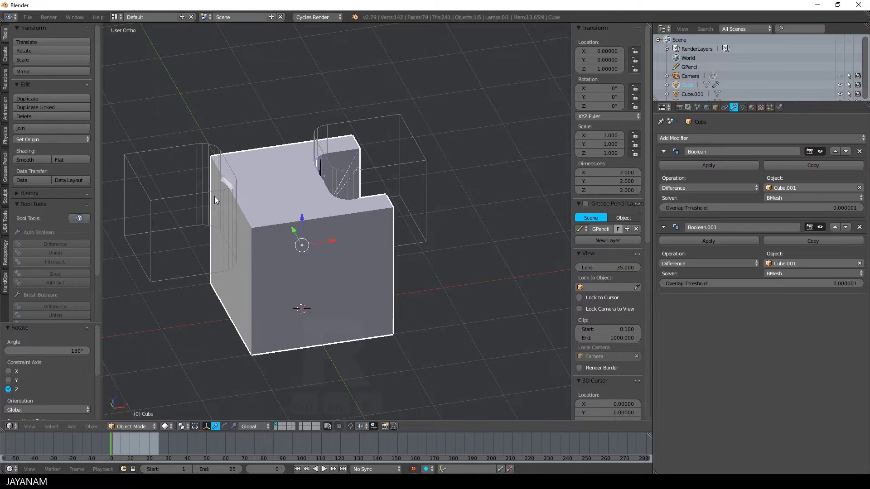
right_click(217, 191)
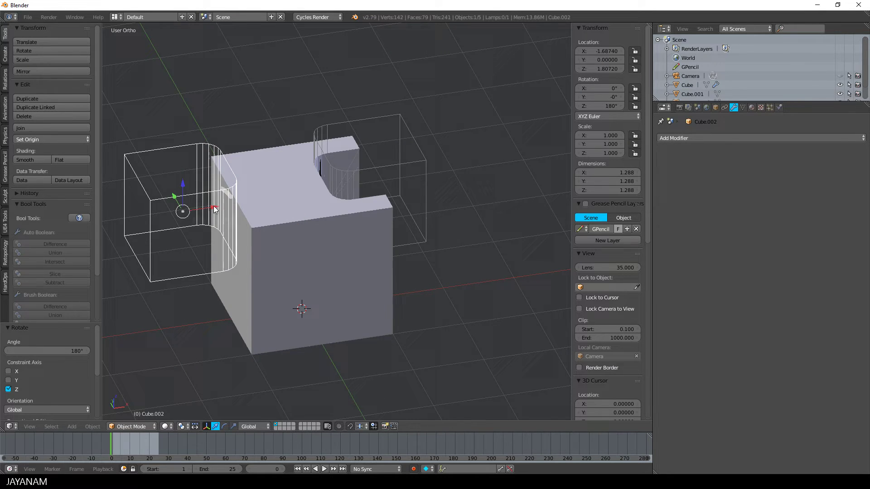
key("g")
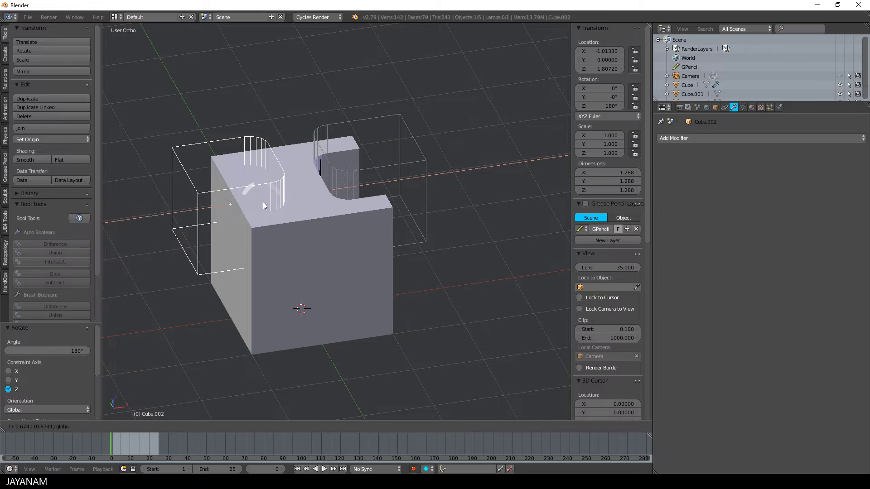
left_click(263, 202)
Set Boolean.001's cutter object to Cube.002 on the main cube
right_click(309, 219)
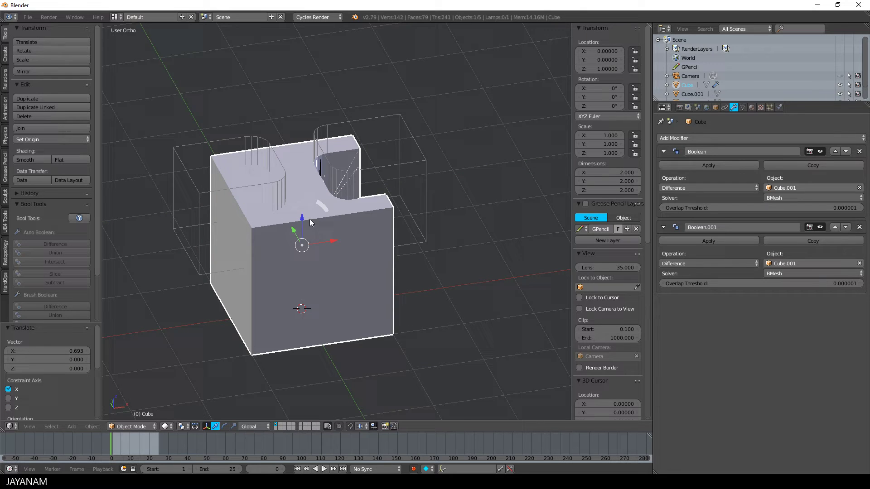
left_click(801, 263)
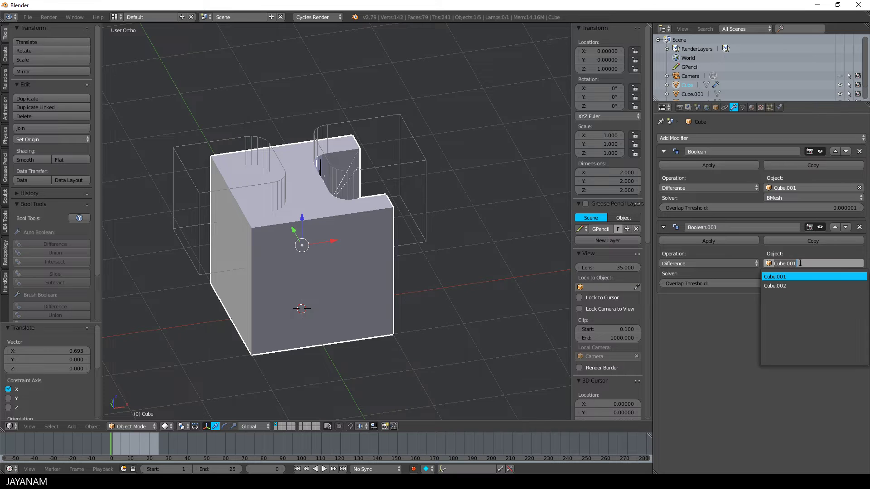
left_click(786, 286)
middle_click_drag(420, 199, 438, 222)
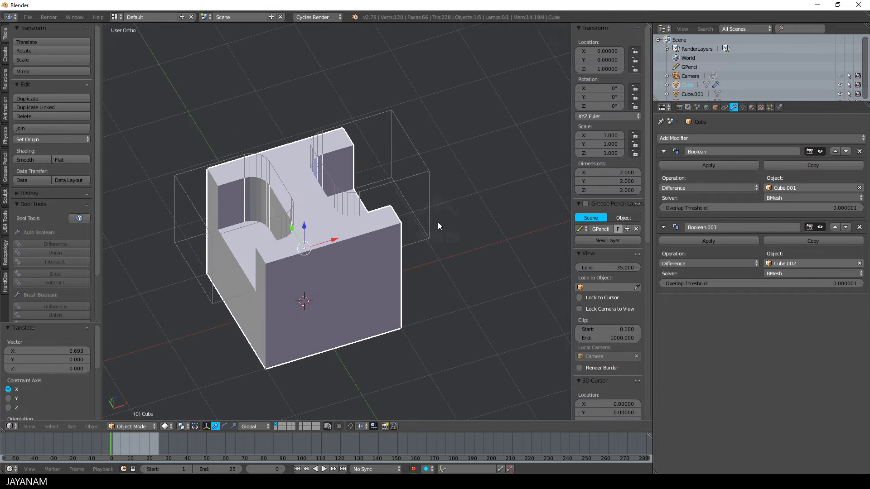
Shift Cube.002 slightly to fine-tune the second rounded notch
right_click(281, 213)
key("g")
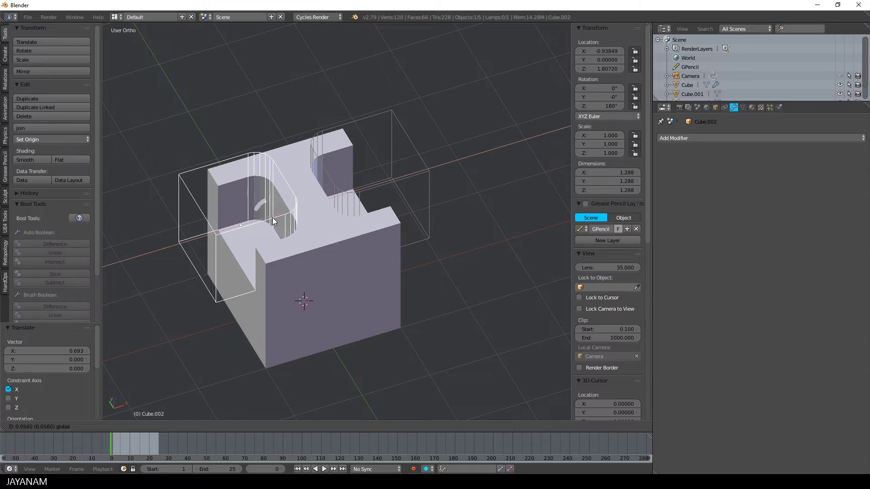
left_click(272, 221)
middle_click_drag(405, 292, 350, 296)
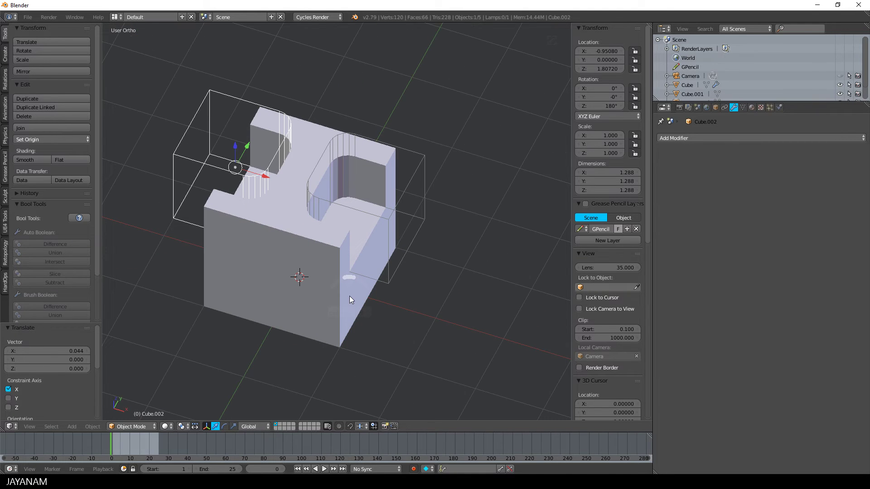
Apply both Boolean modifiers on the cube, then select the Cube.001 and Cube.002 cutters
right_click(283, 226)
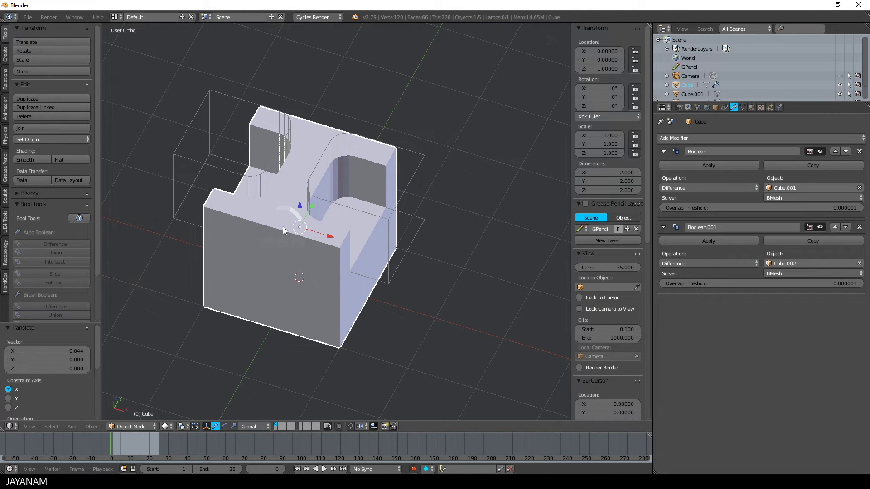
left_click(702, 165)
left_click(702, 165)
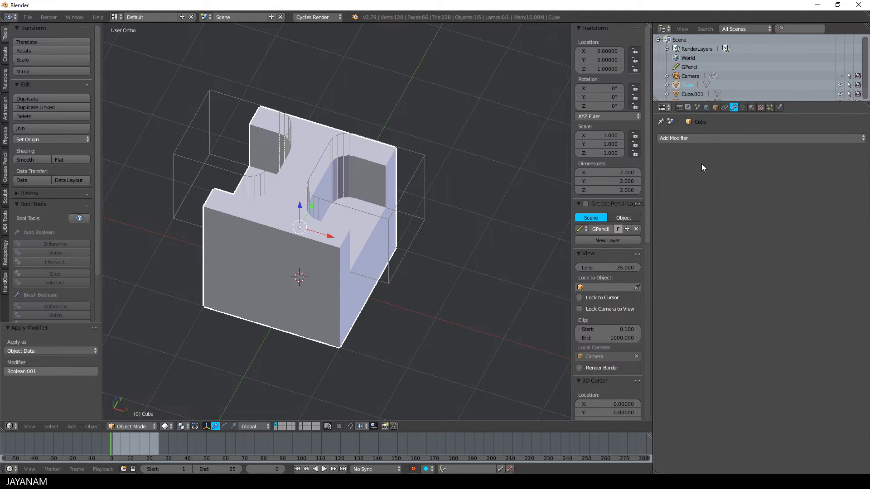
right_click(396, 221)
right_click(386, 217)
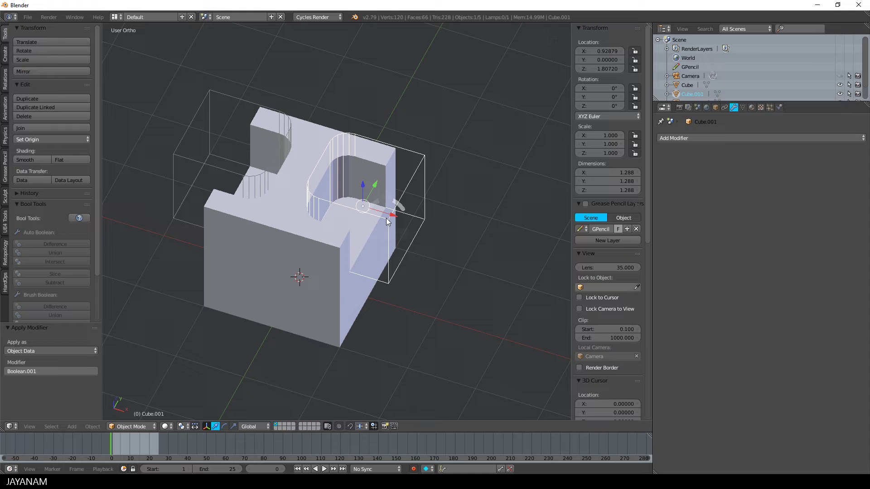
right_click(226, 97, "shift")
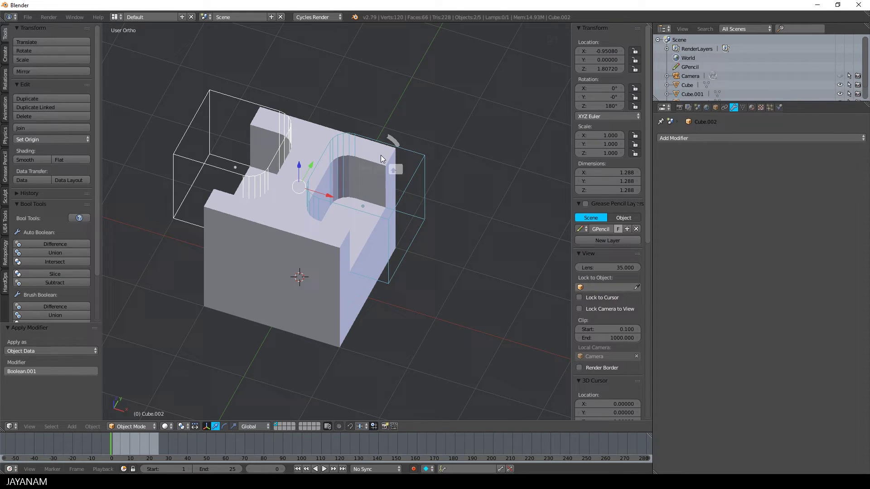
Delete the two cutter cubes and select the notched cube
key("x")
left_click(369, 154)
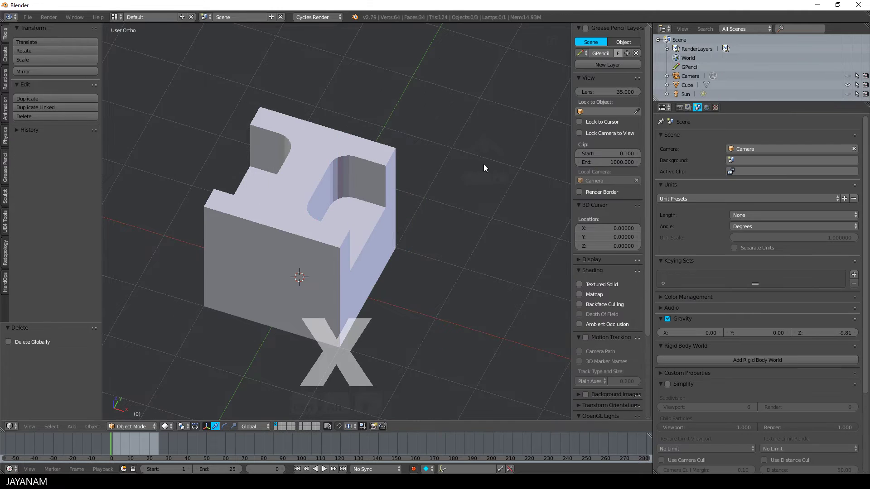
right_click(317, 170)
middle_click_drag(316, 170, 436, 148)
key("Tab")
key("a")
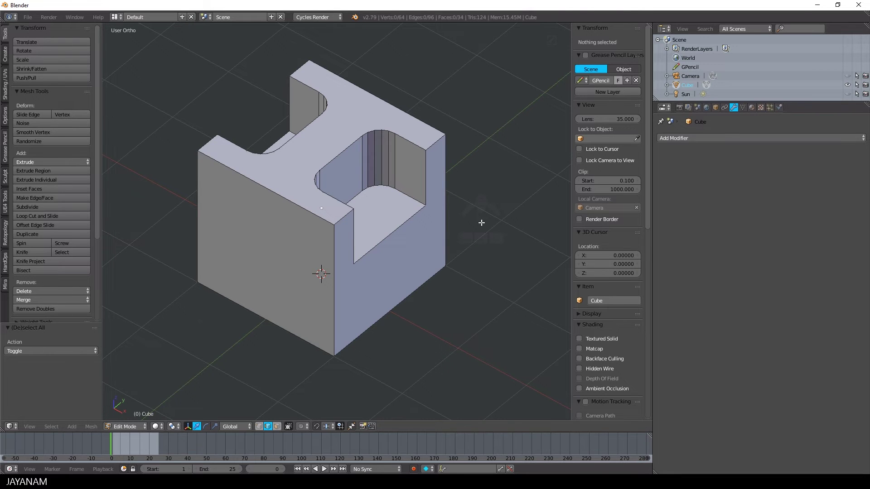
key("Tab")
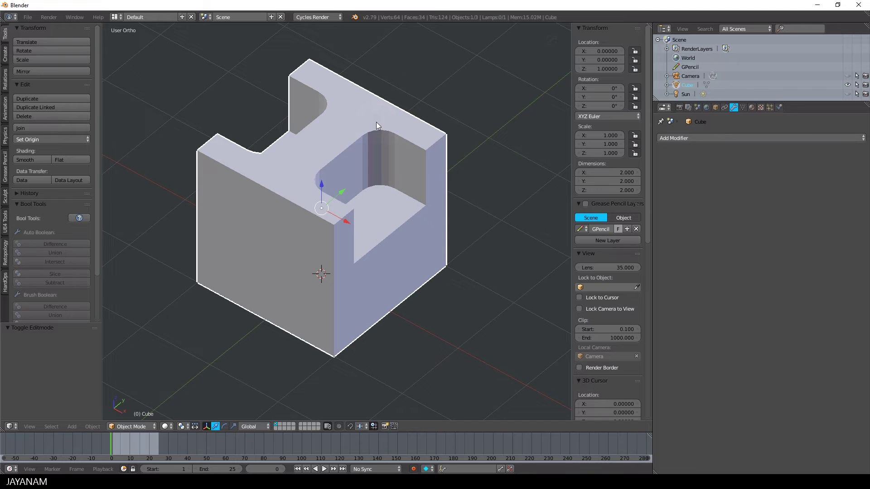
Enable Auto Smooth in the cube's mesh data with a 60° angle
left_click(743, 108)
left_click(661, 165)
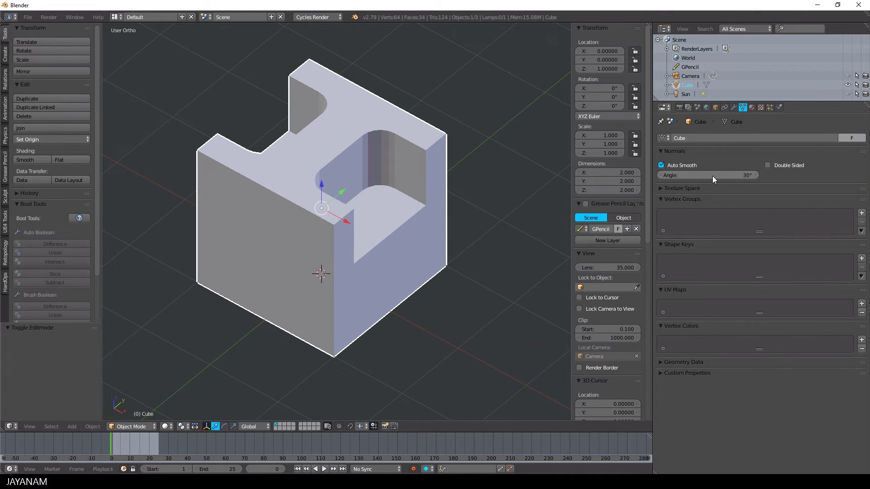
left_click(713, 176)
type("60")
key("Return")
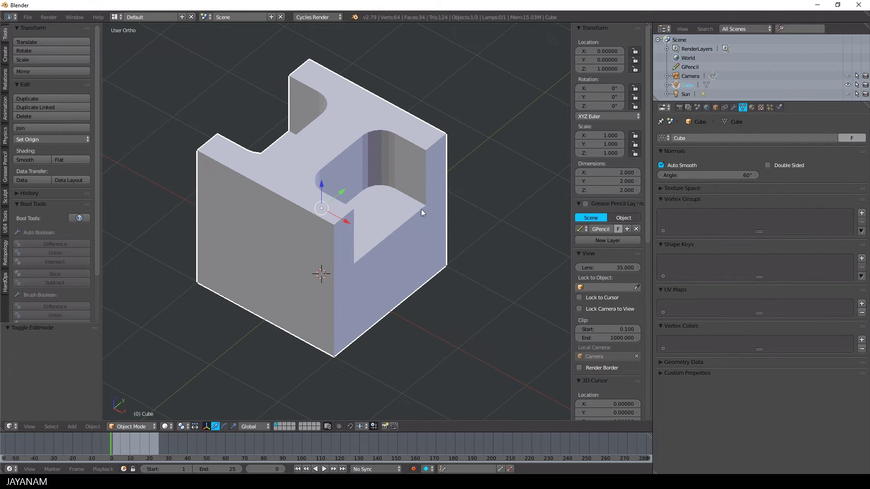
key("Tab")
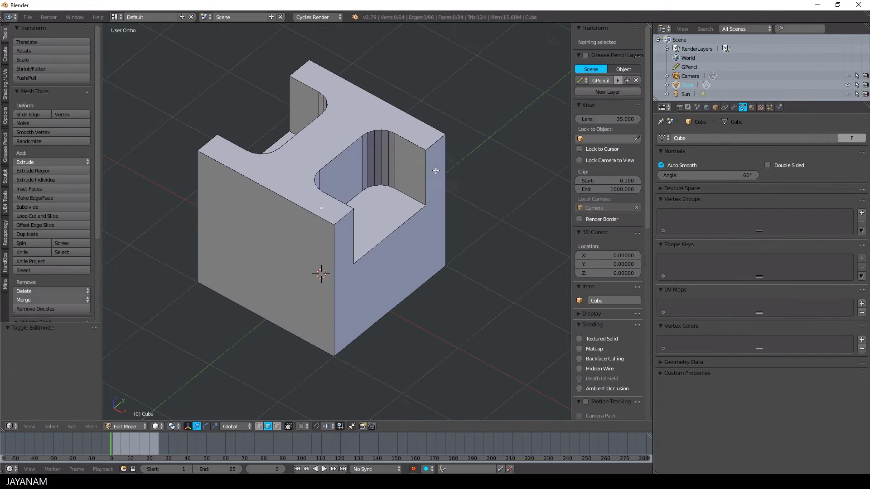
Select all the cube's sharp edges and set their mean bevel weight to 1
left_click(51, 427)
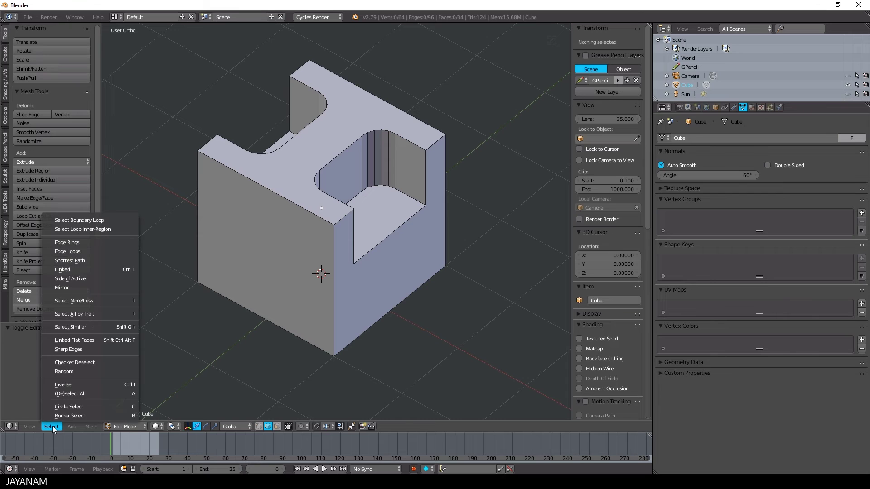
left_click(93, 350)
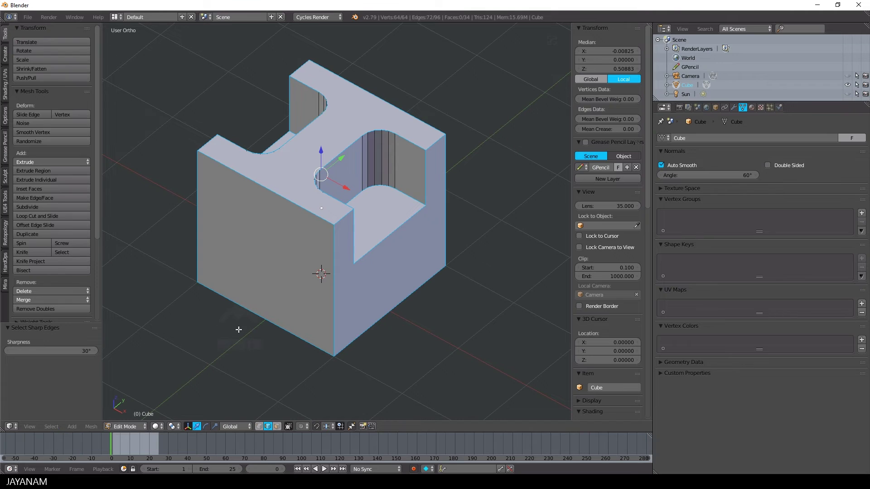
left_click(626, 119)
type("1")
key("Return")
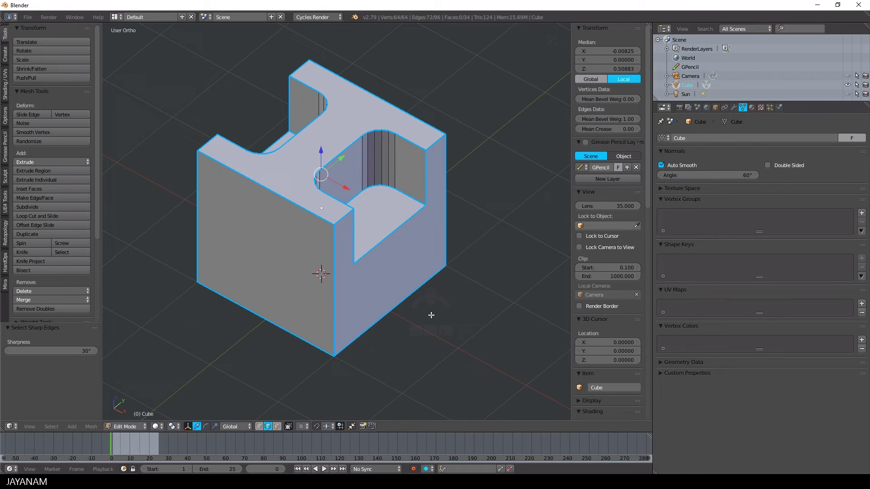
Mark the selected edges as sharp
key("ctrl+e")
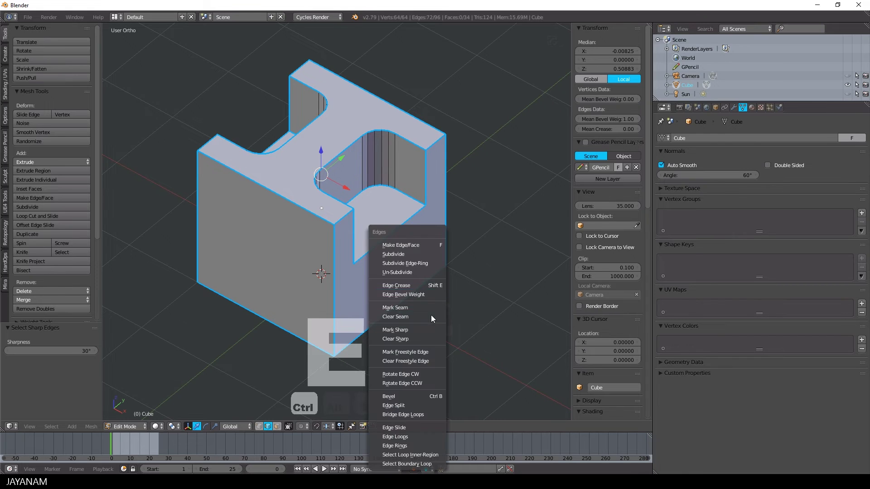
left_click(409, 331)
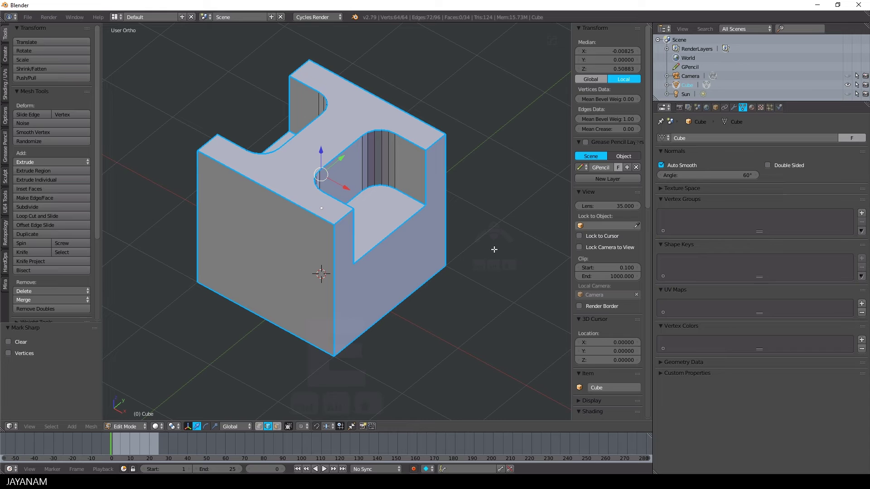
key("Tab")
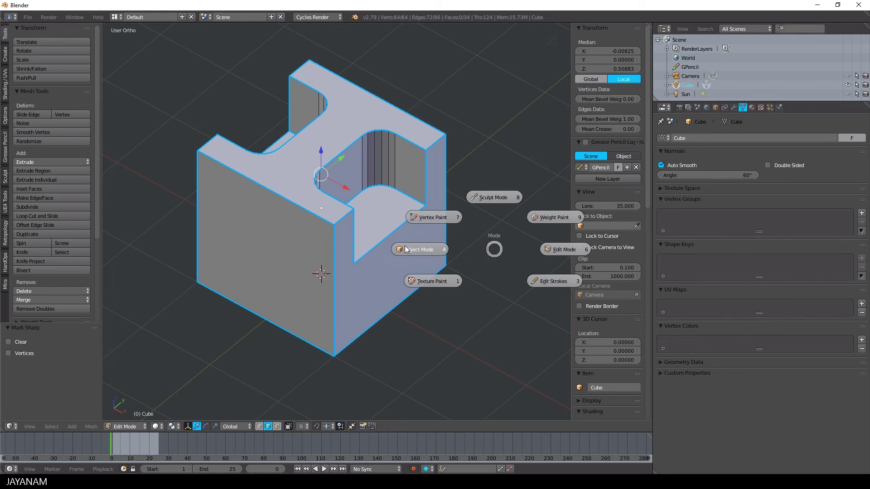
In Object Mode, add a Bevel modifier limited by Weight and shade the cube smooth
left_click(732, 105)
left_click(685, 138)
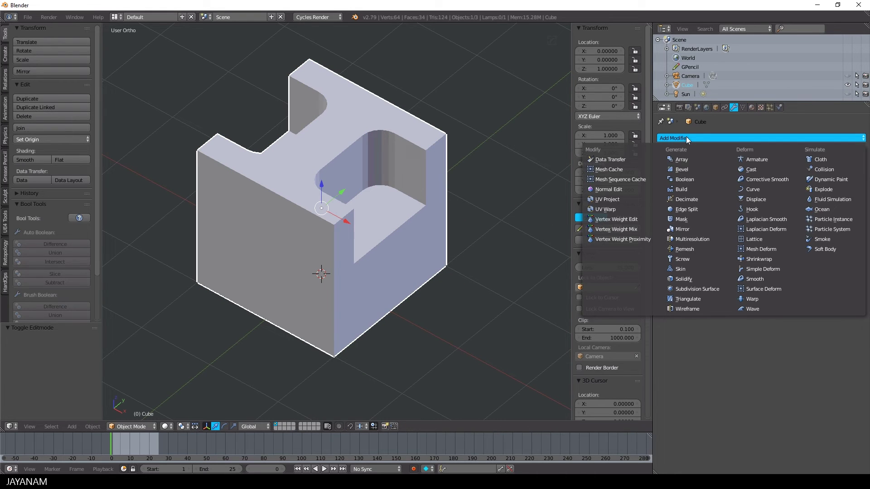
left_click(692, 170)
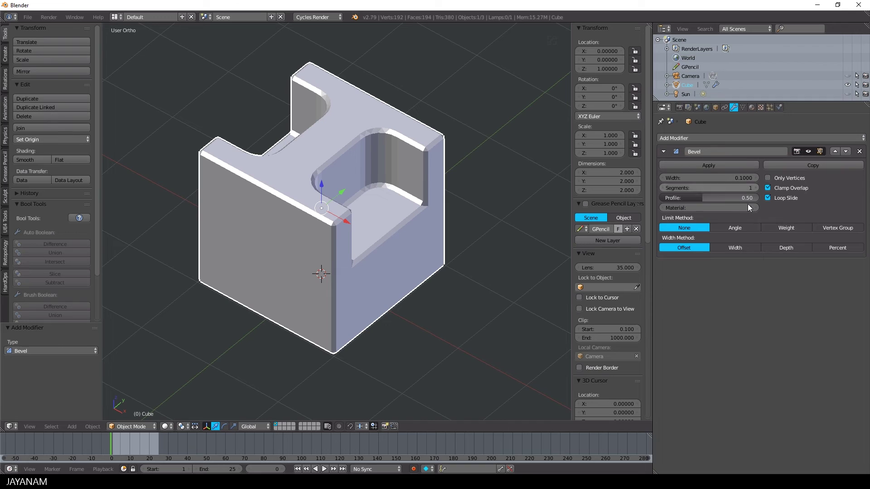
left_click(783, 227)
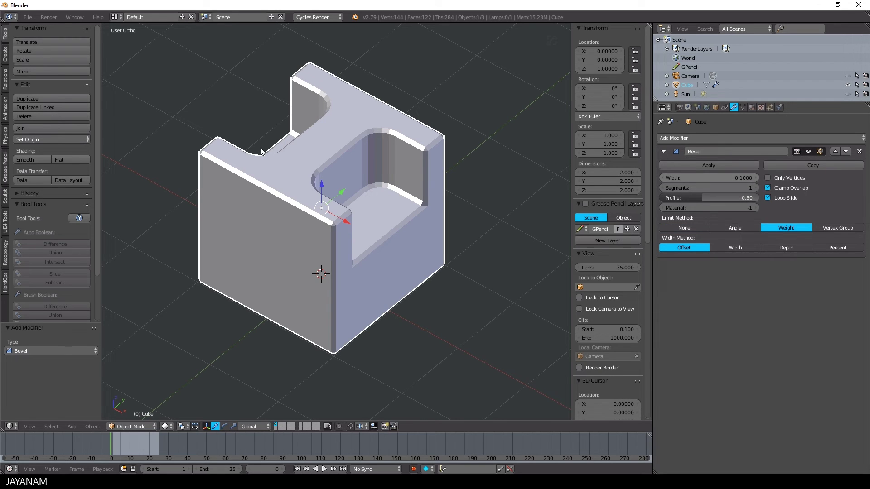
left_click(23, 160)
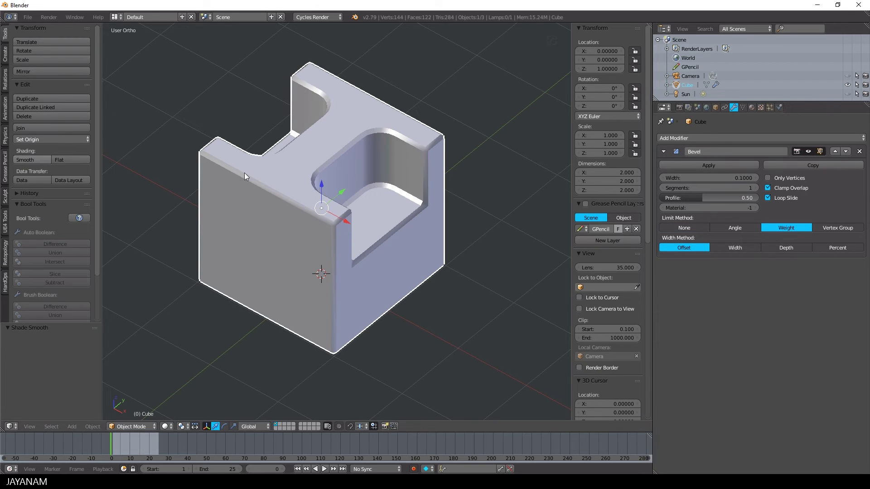
Set the bevel to 3 segments and thin its width to about 0.019
left_click(756, 187)
left_click(755, 188)
left_click(721, 178)
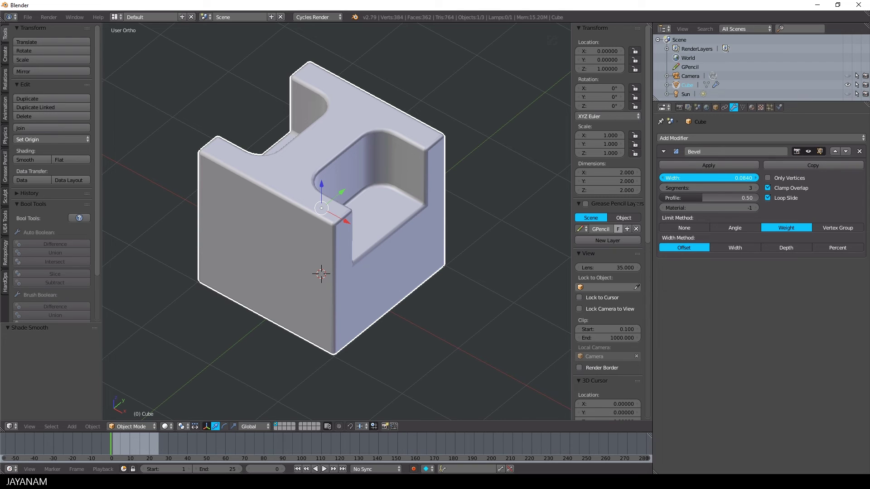
mouse_move(720, 178)
left_mouse_down()
mouse_move(705, 178)
mouse_move(718, 179)
left_mouse_up()
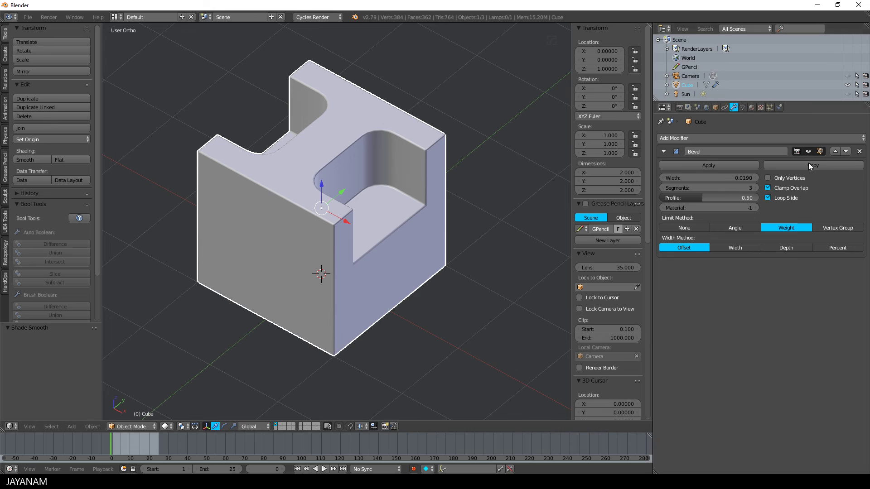
Remove the Bevel modifier and apply Hard Ops (C) Sharpen to the cube instead
left_click(860, 151)
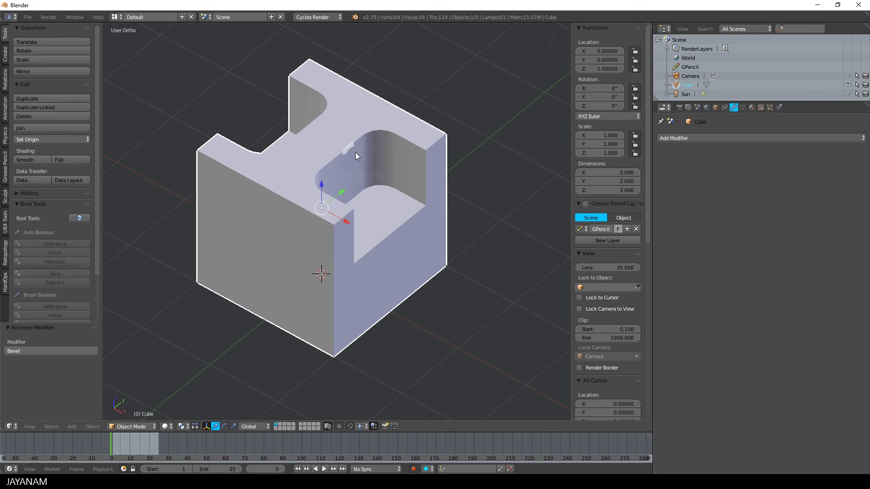
key("q")
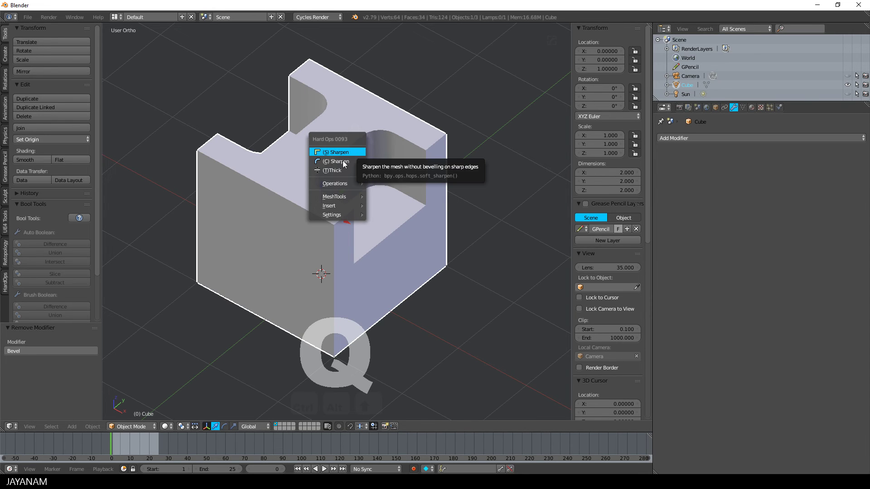
left_click(344, 162)
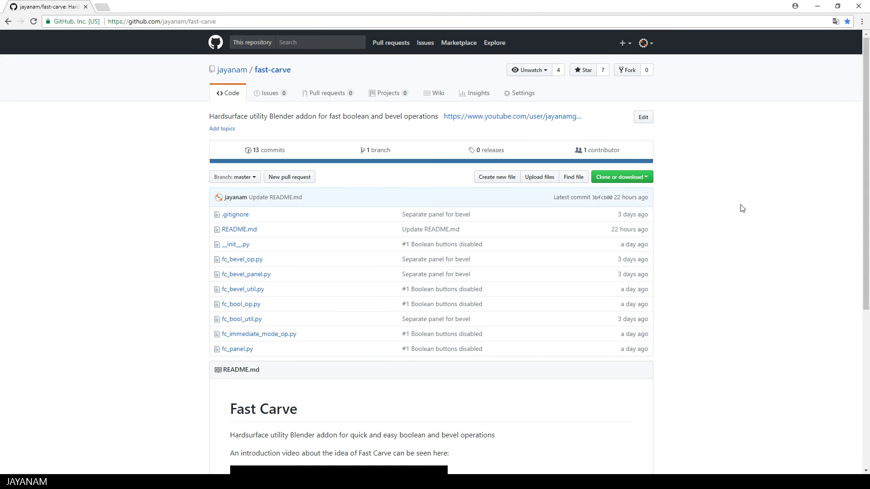
scroll(742, 208, "down", 5)
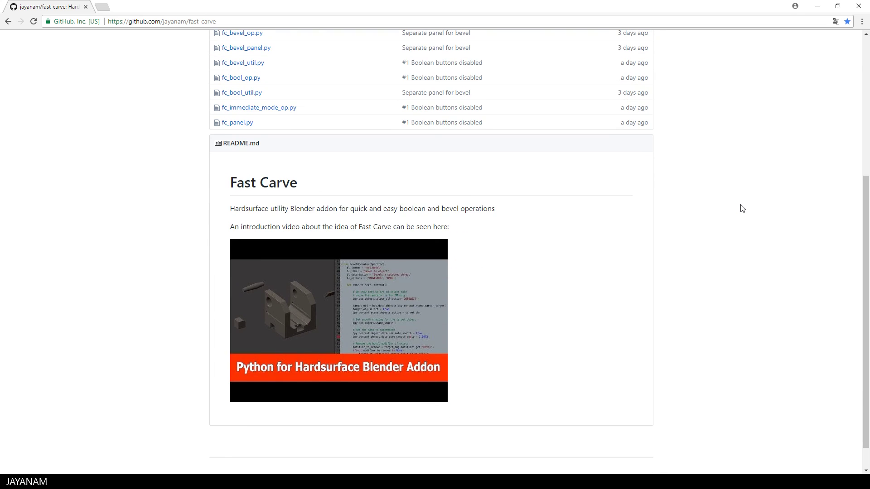
scroll(742, 208, "up", 5)
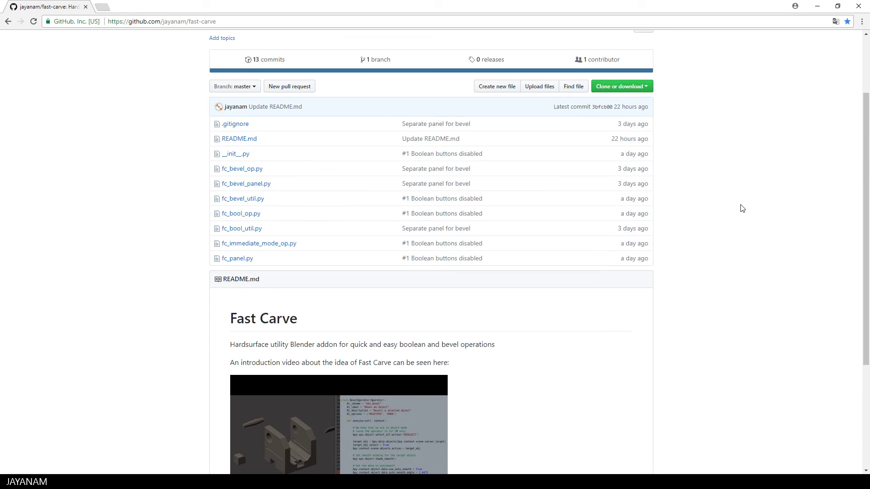